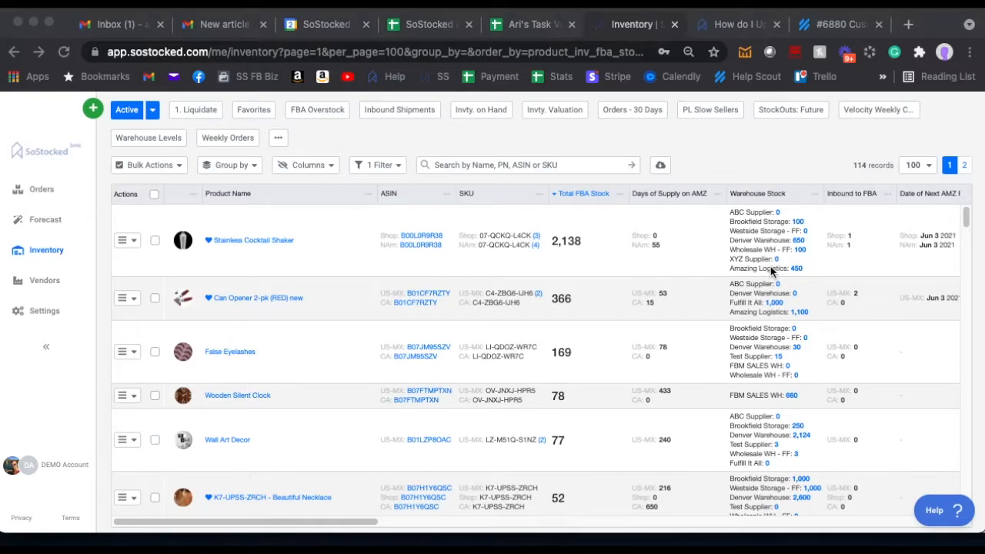
Step: Find the help answer on updating warehouse (3PL) inventory, and check the inventory table's column list
left_click(953, 516)
scroll(835, 302, "down", 5)
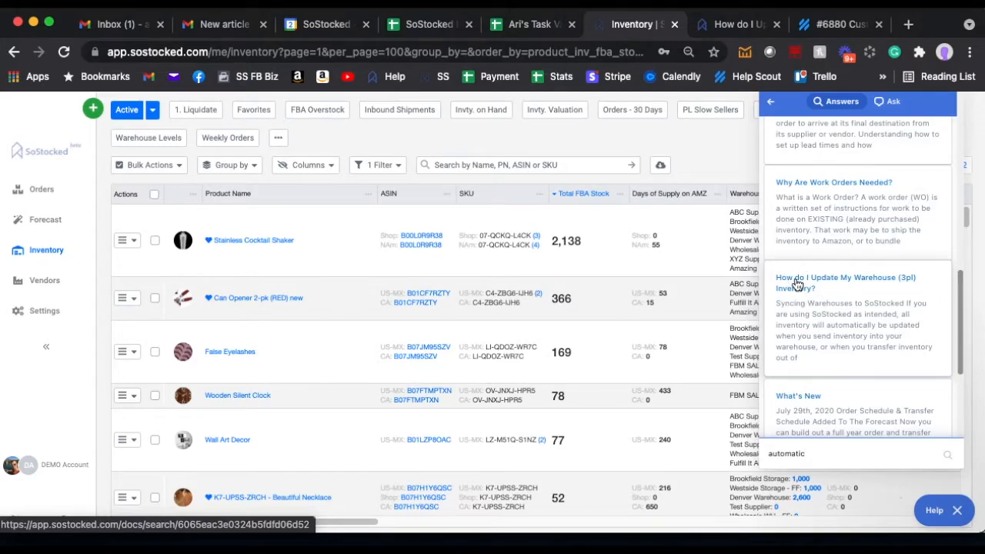
left_click(957, 510)
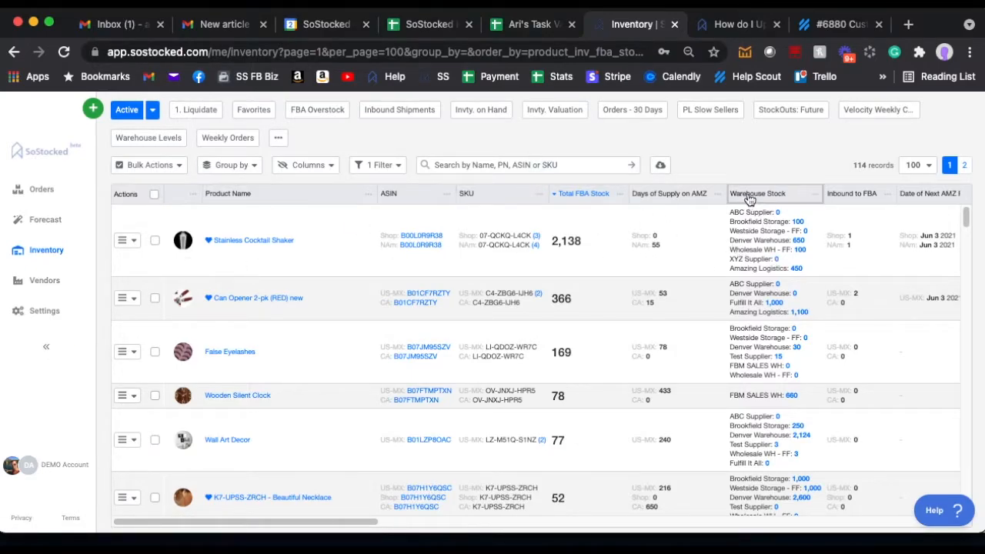
left_click(308, 165)
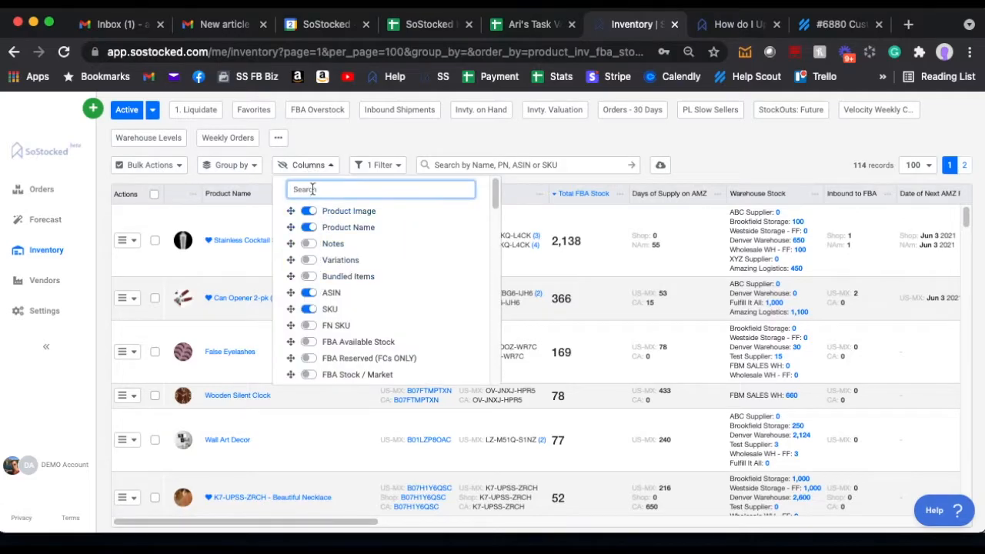
left_click(309, 164)
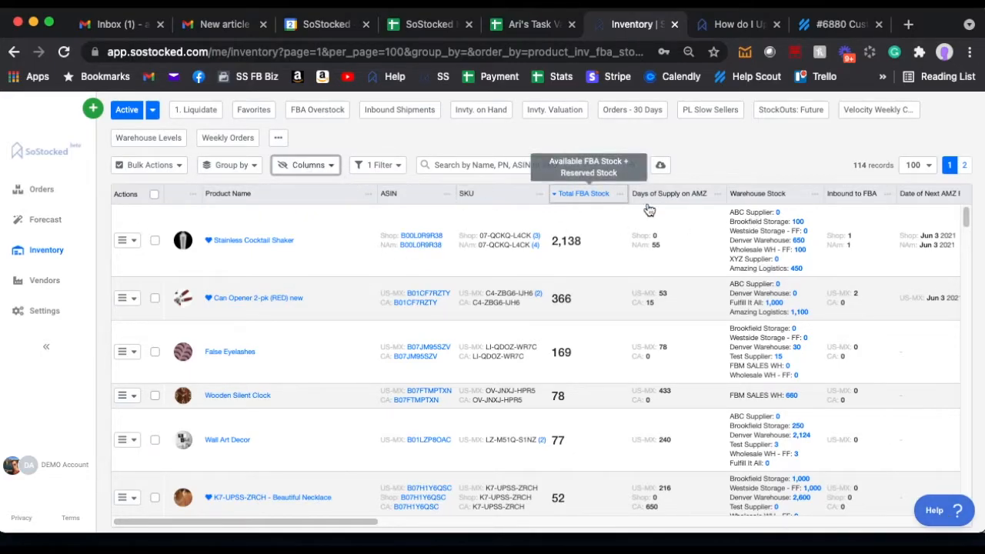
Step: View the details of the enroute Yoga Mat purchase order in the order tracker
left_click(38, 191)
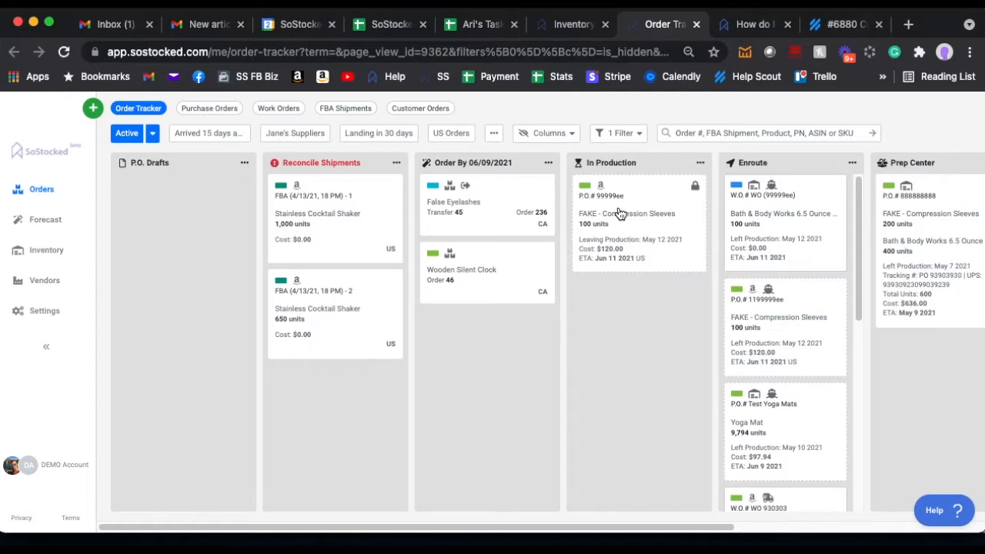
scroll(770, 435, "down", 2)
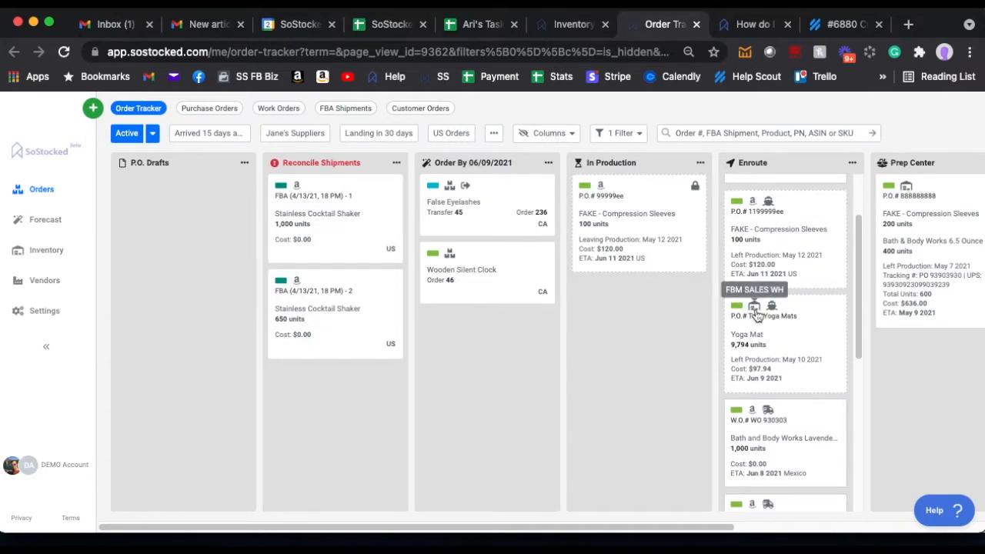
left_click(764, 352)
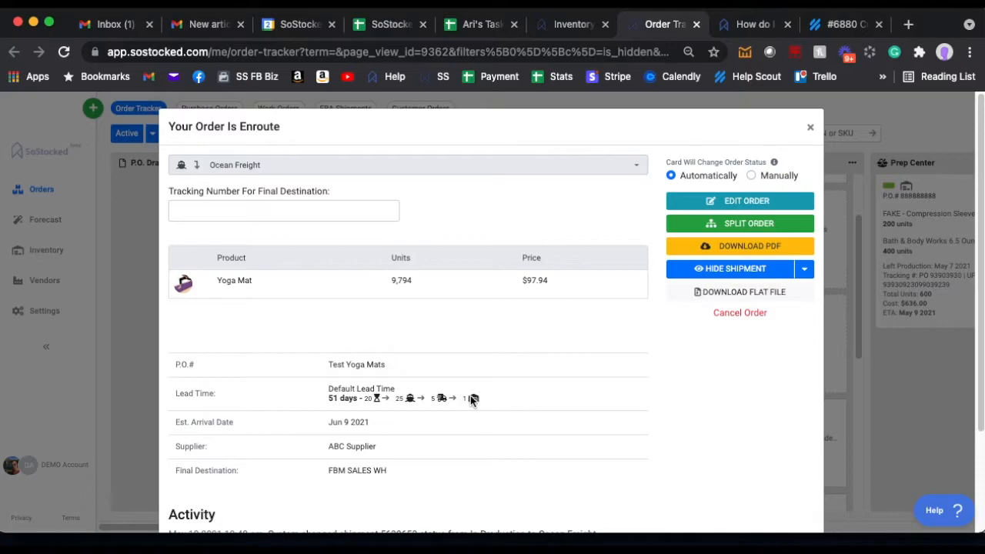
Step: Open the Yoga Mat order for editing and examine its lead time stages and final destination warehouse
left_click(715, 203)
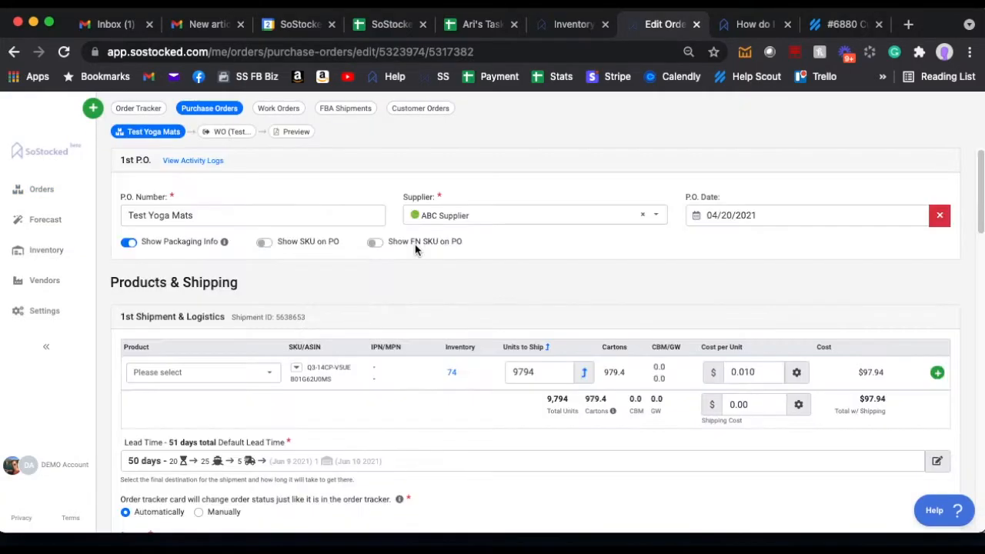
scroll(694, 291, "down", 1)
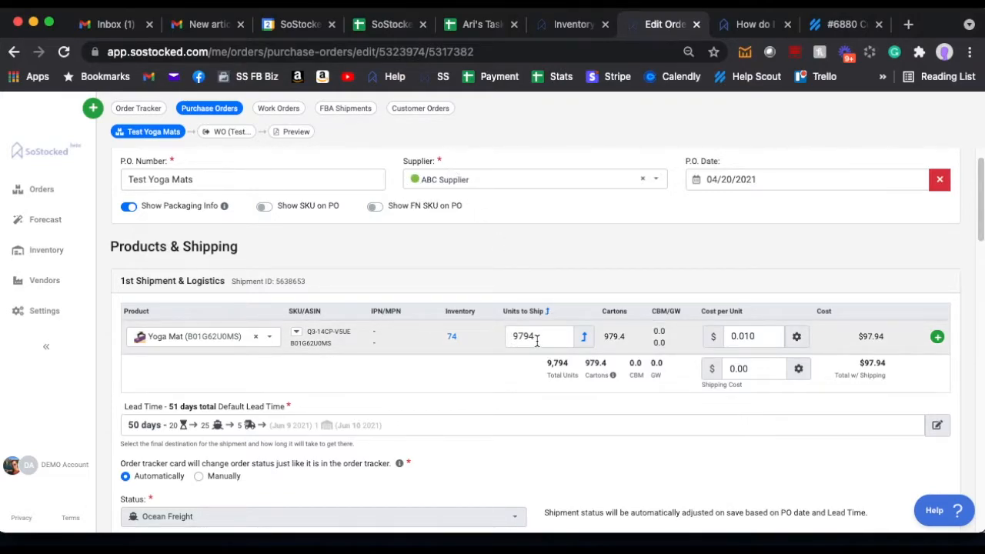
left_click(328, 435)
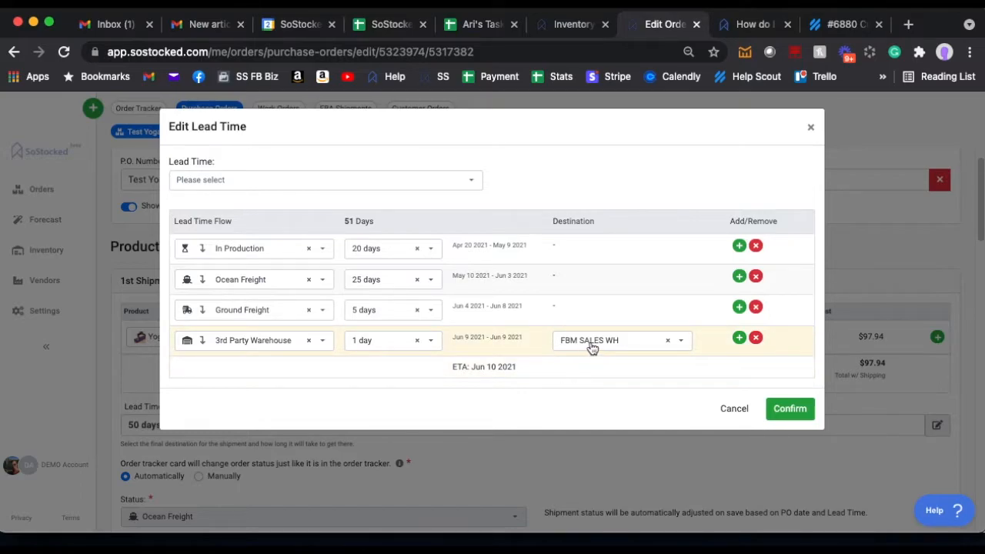
left_click(810, 127)
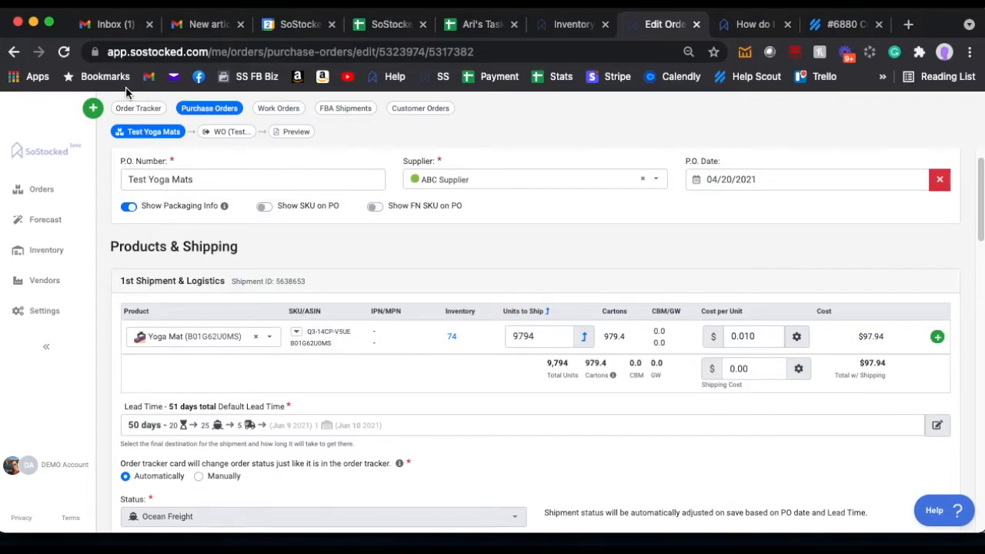
Step: Look over the rest of the purchase order, and return to the order tracker's 3rd Party Warehouse column
scroll(208, 519, "down", 15)
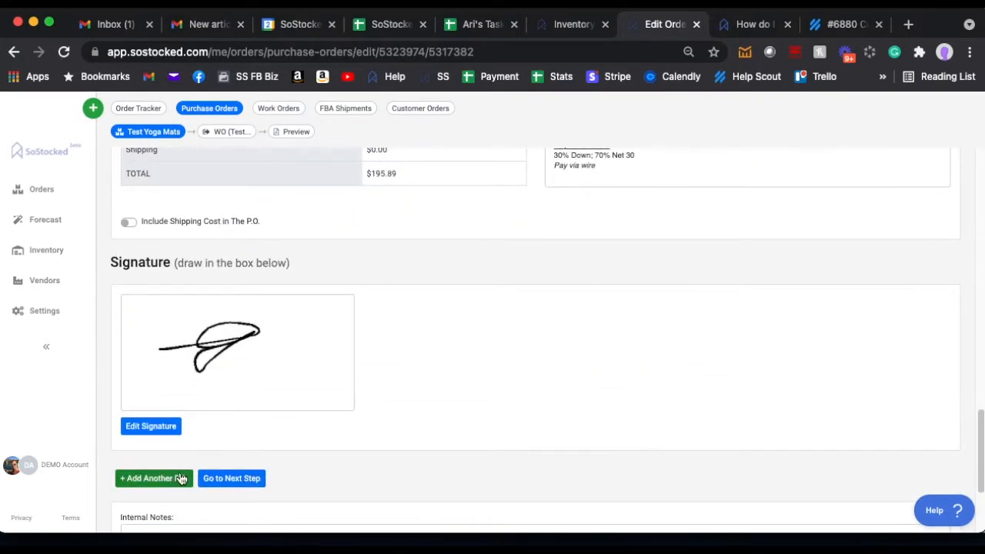
left_click(177, 477)
scroll(314, 425, "up", 10)
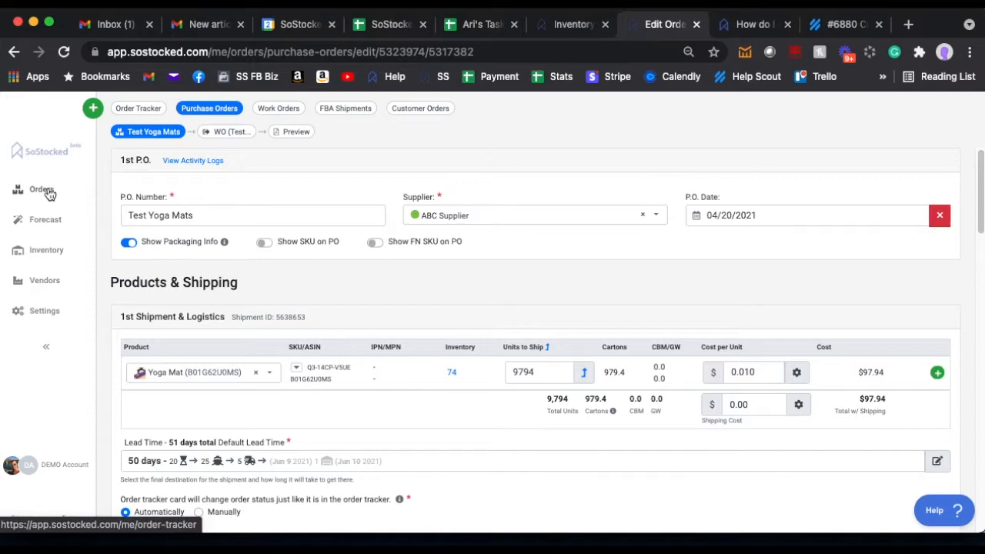
left_click(41, 189)
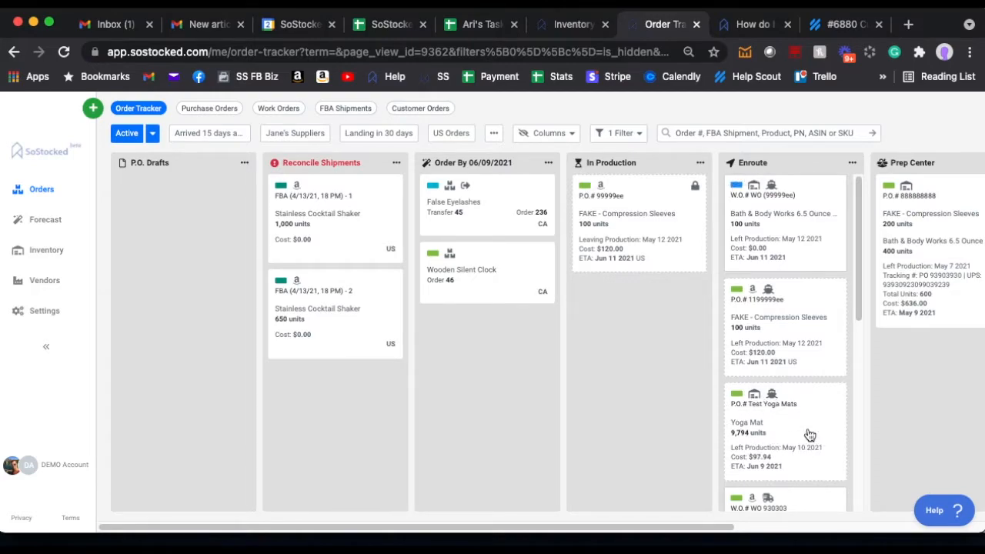
left_click_drag(728, 526, 933, 526)
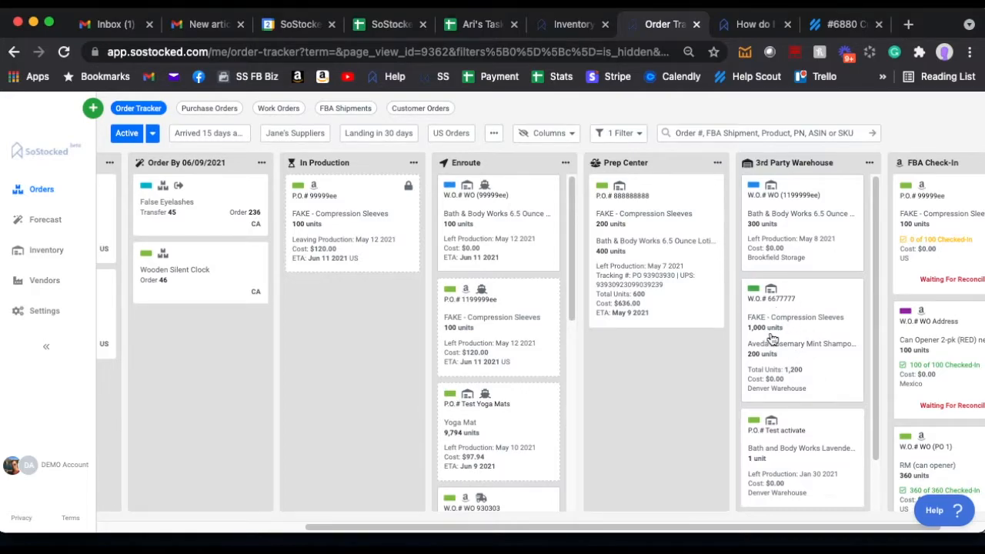
Step: Search the product inventory for "Yoga" to check the item's warehouse stock
left_click(554, 31)
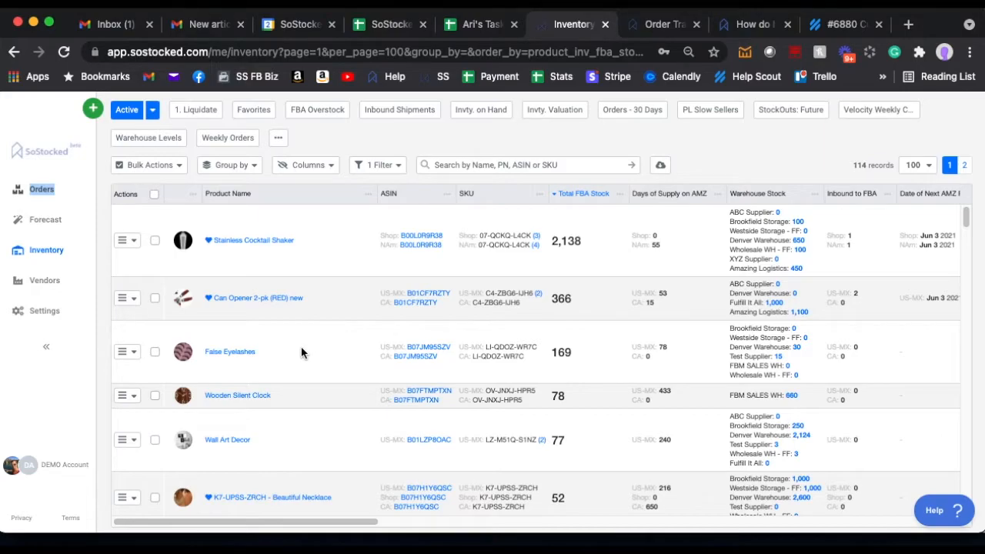
left_click(428, 166)
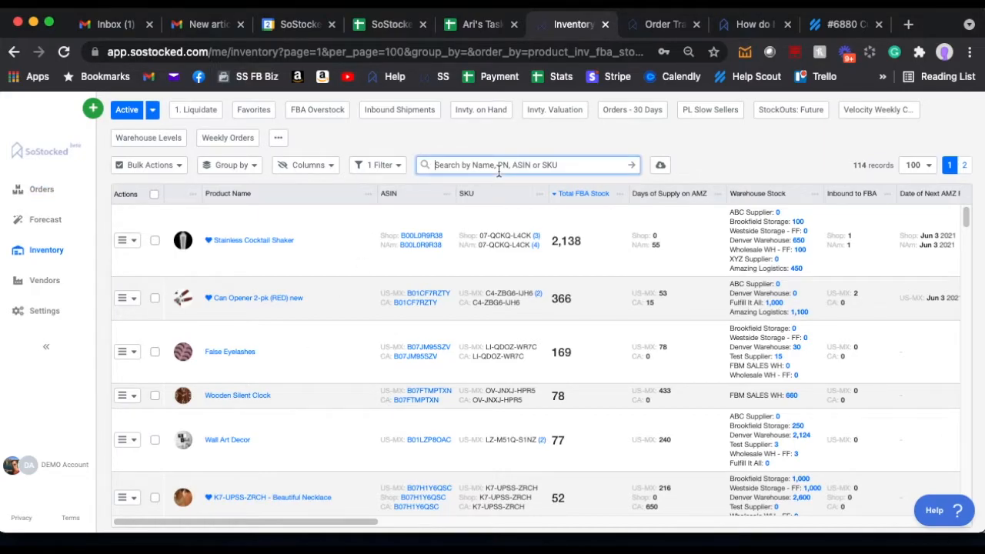
type("Yoga")
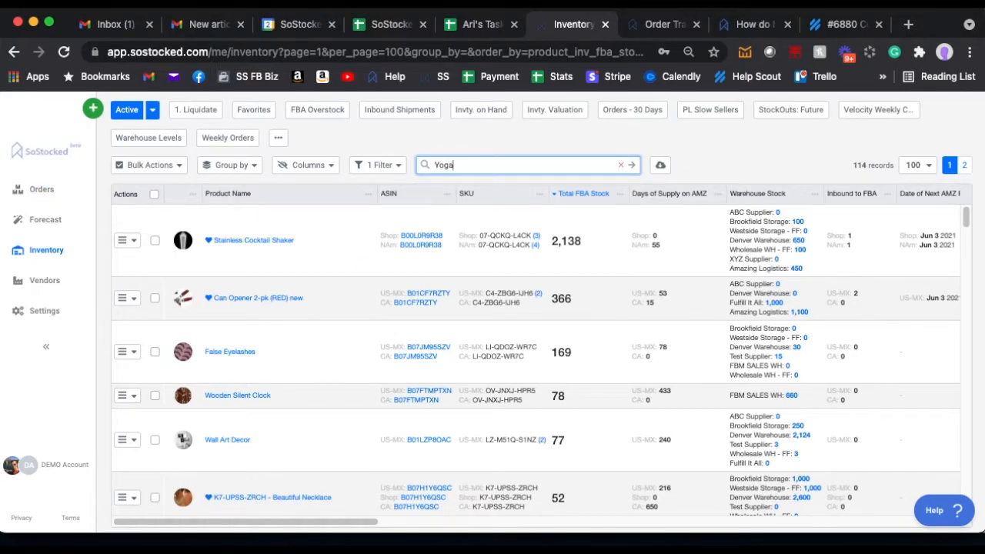
key("Return")
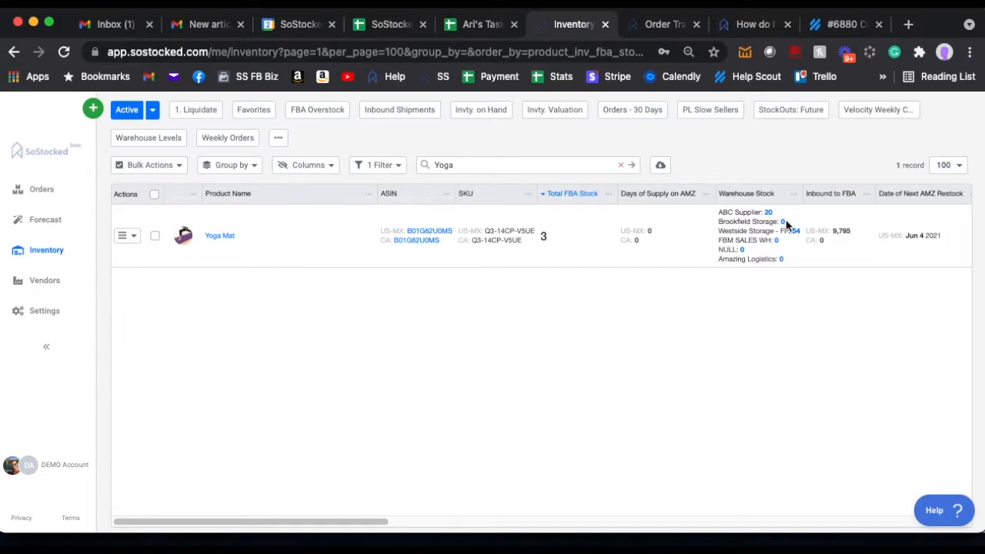
Step: View the details of the Bath & Body Works work order in the order tracker's 3rd Party Warehouse column
left_click(653, 28)
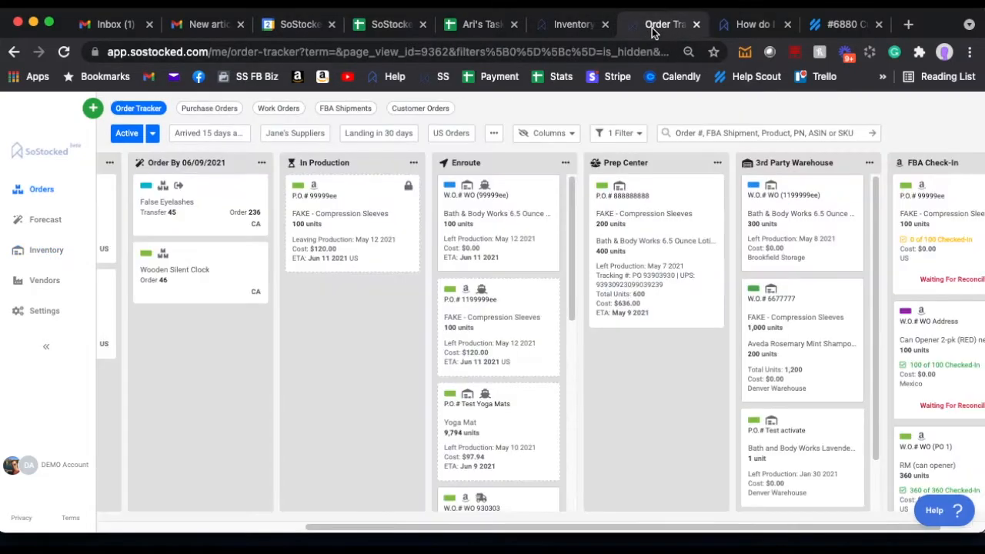
left_click(776, 220)
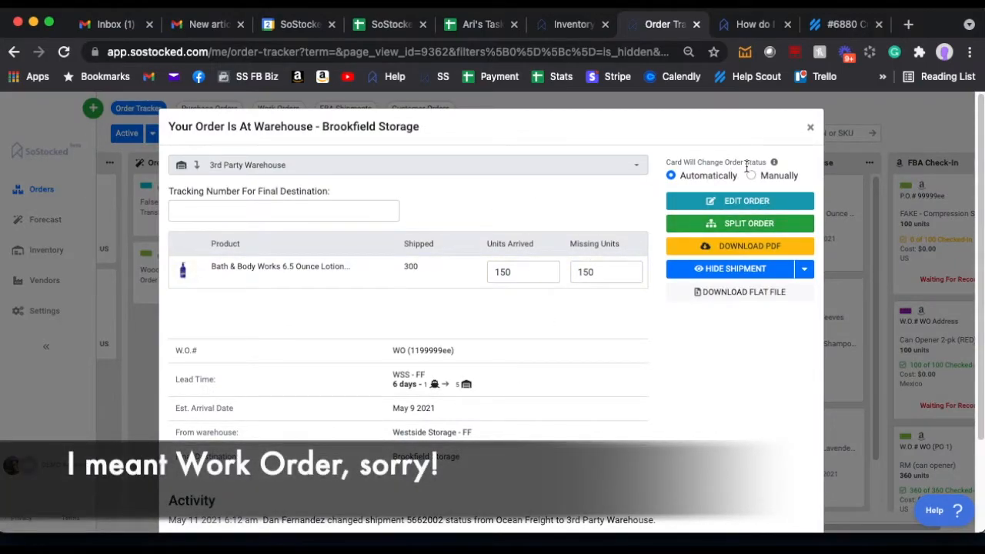
left_click(812, 129)
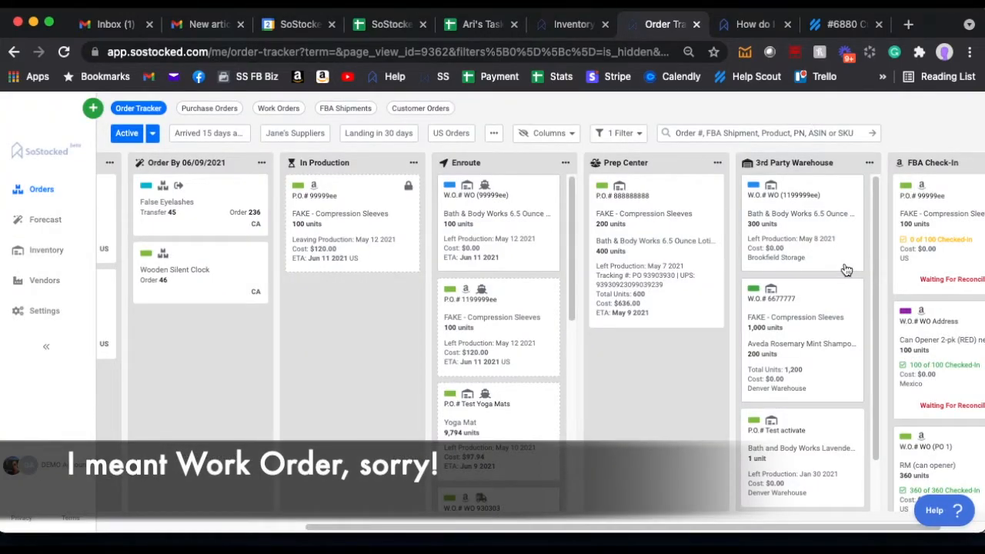
Step: Review the details and activity of the Can Opener 2-pk work order in the order tracker's FBA Check-In column
scroll(847, 308, "down", 1)
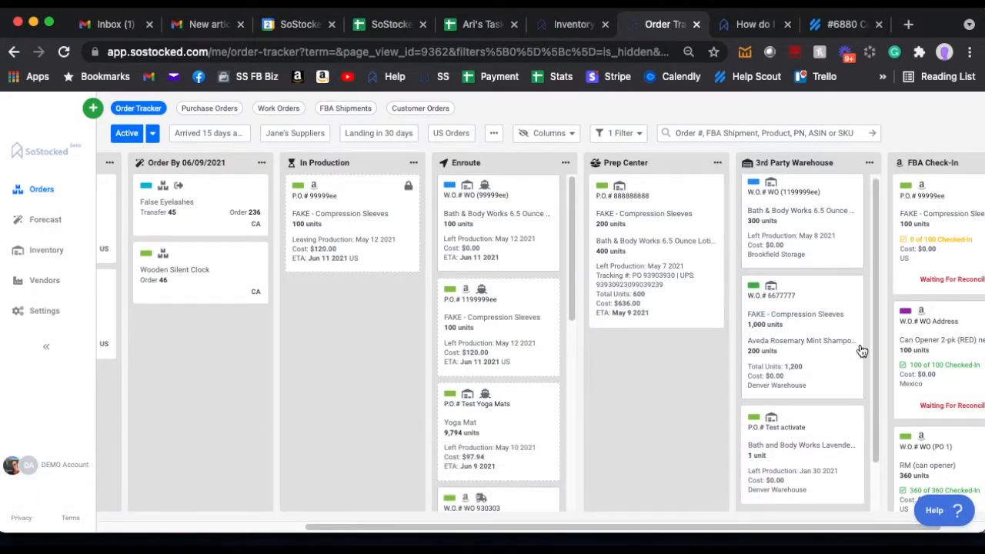
left_click(950, 331)
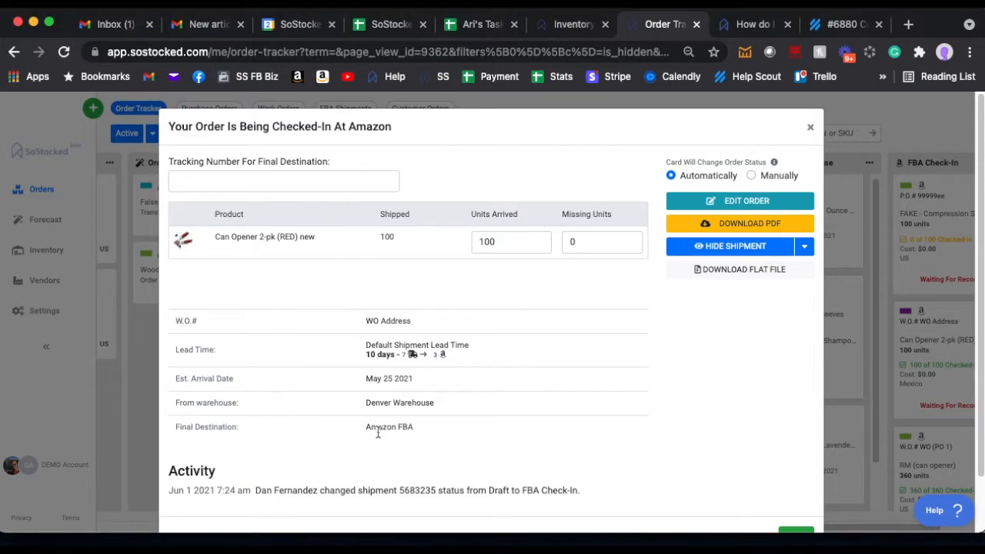
scroll(440, 431, "down", 2)
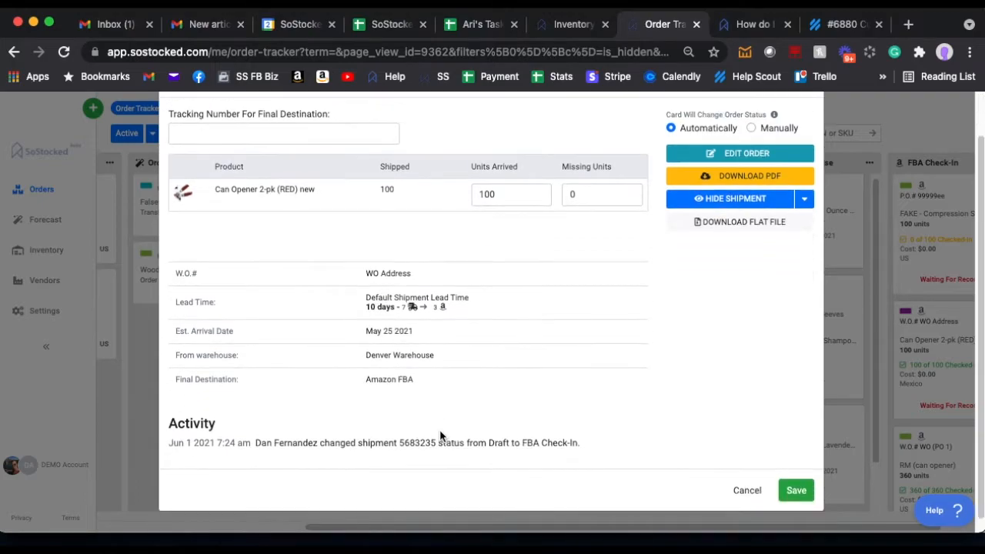
scroll(441, 424, "up", 2)
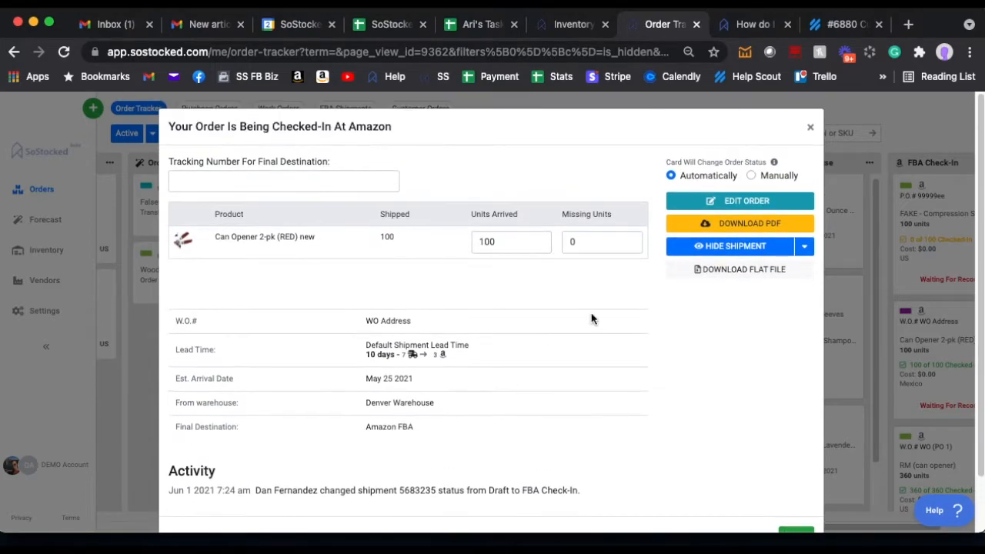
left_click(810, 126)
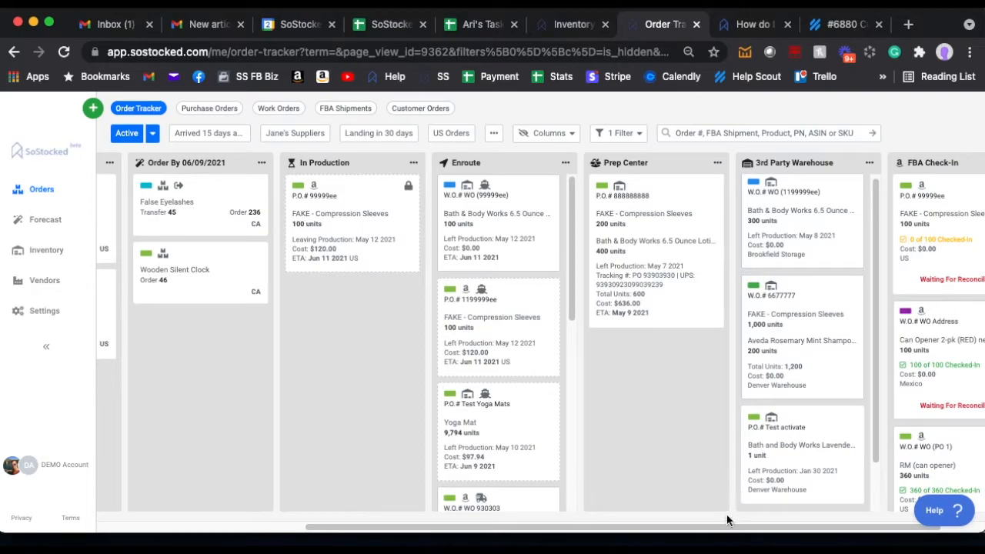
left_click_drag(732, 529, 777, 528)
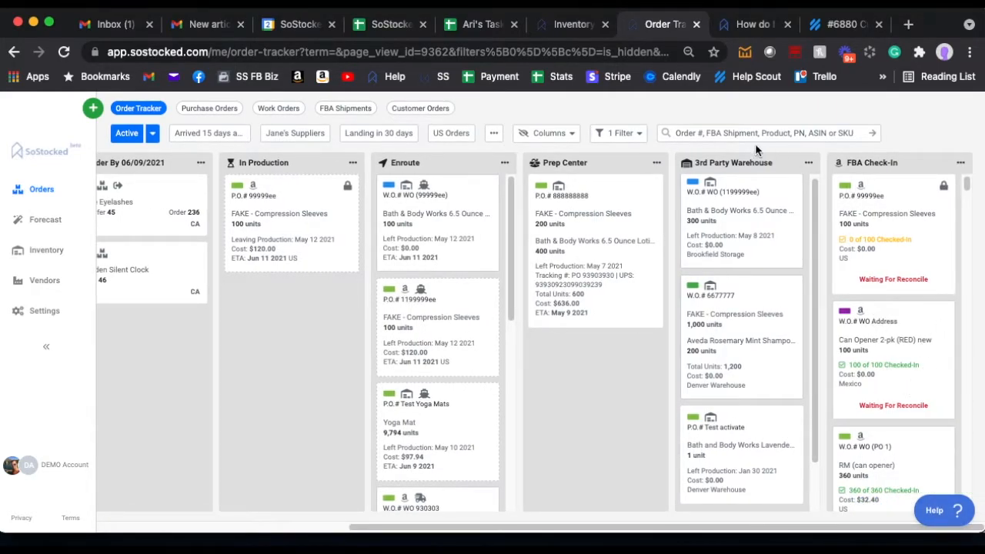
Step: Clear the "Yoga" search from the inventory and glance at the help article on updating warehouse (3PL) inventory
left_click(567, 25)
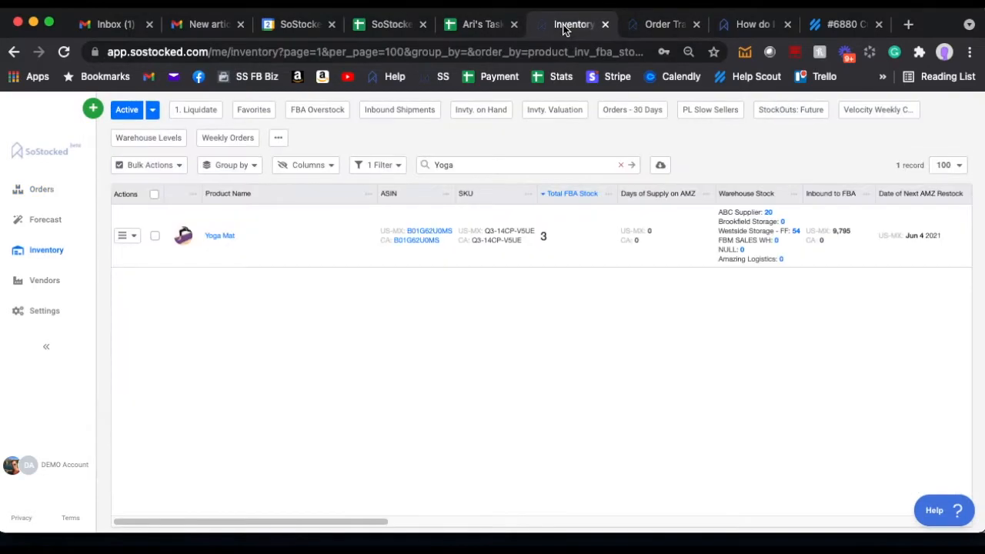
left_click(620, 164)
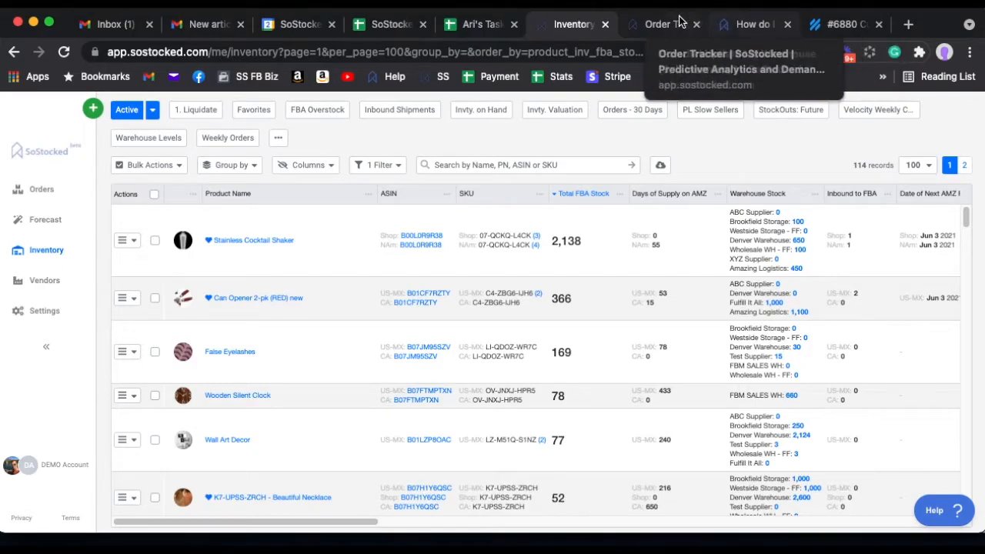
left_click(723, 26)
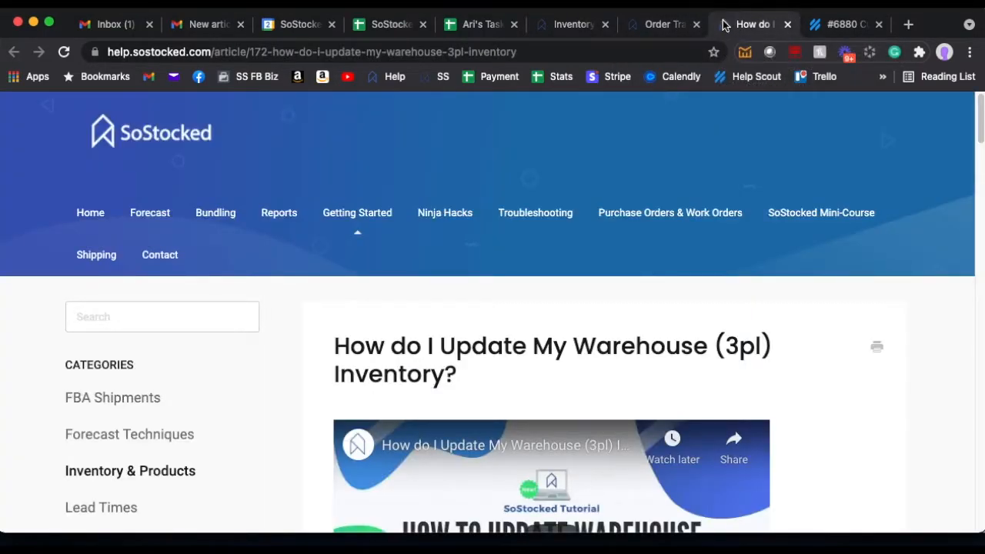
left_click(581, 25)
Step: Start reconciling the 1,000-unit Stainless Cocktail Shaker FBA shipment and set its origin to None (One-Time Shipment/R.A.)
left_click(646, 26)
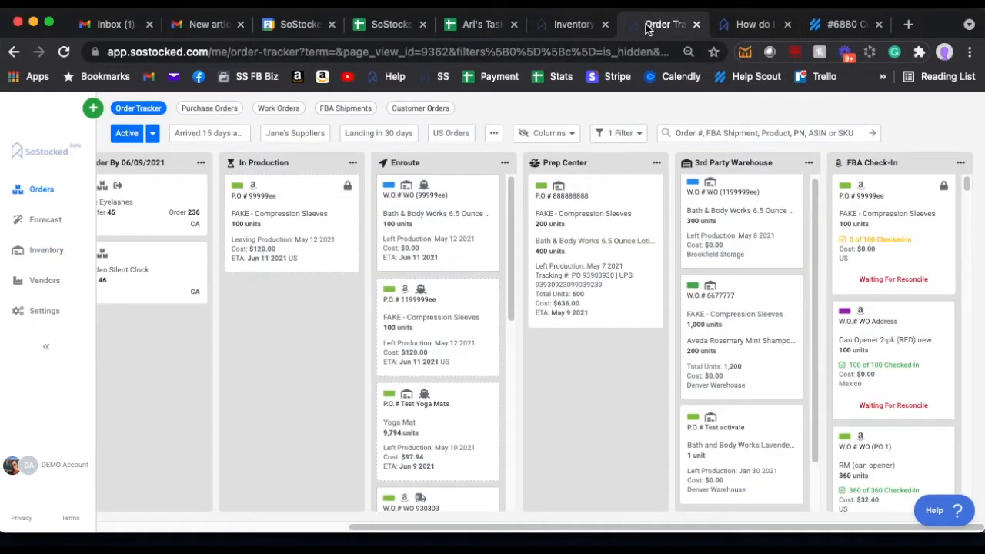
left_click_drag(459, 528, 209, 484)
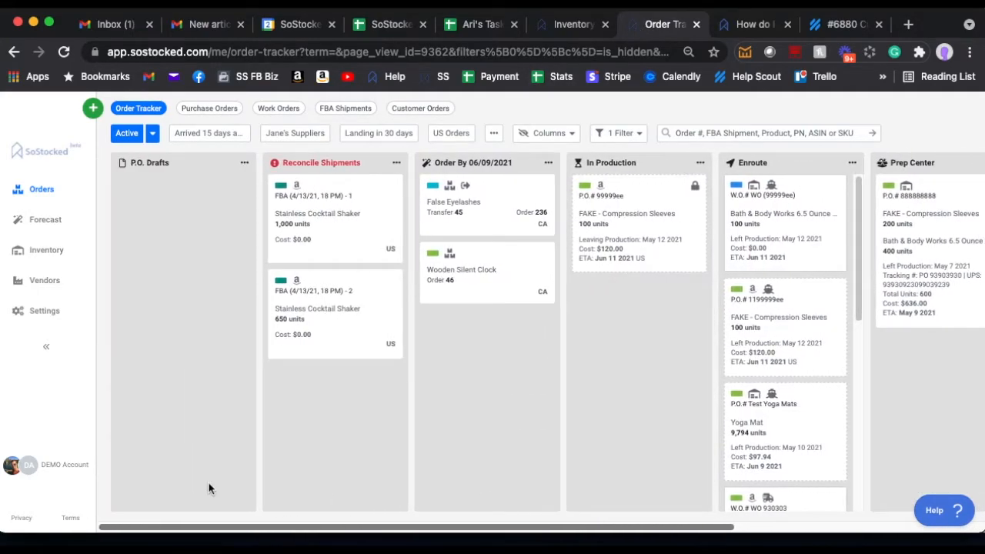
left_click(330, 215)
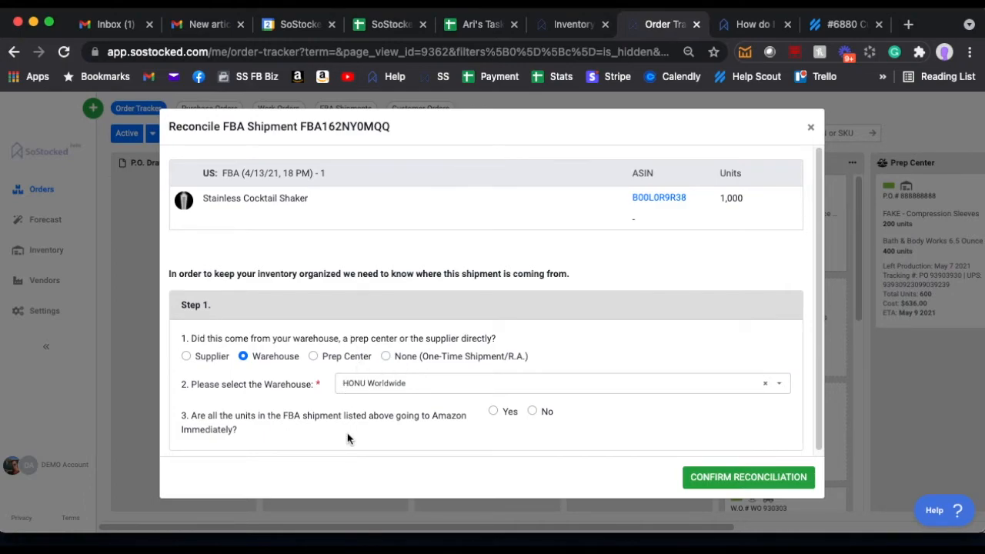
left_click(387, 358)
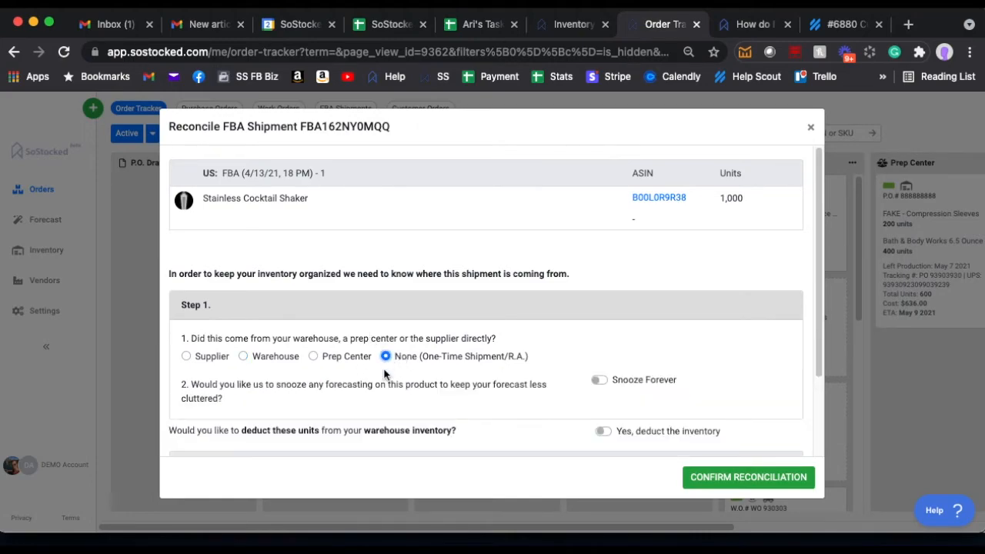
Step: Enable deducting the Stainless Cocktail Shaker shipment's units from the warehouse inventory in the reconciliation
scroll(415, 359, "down", 2)
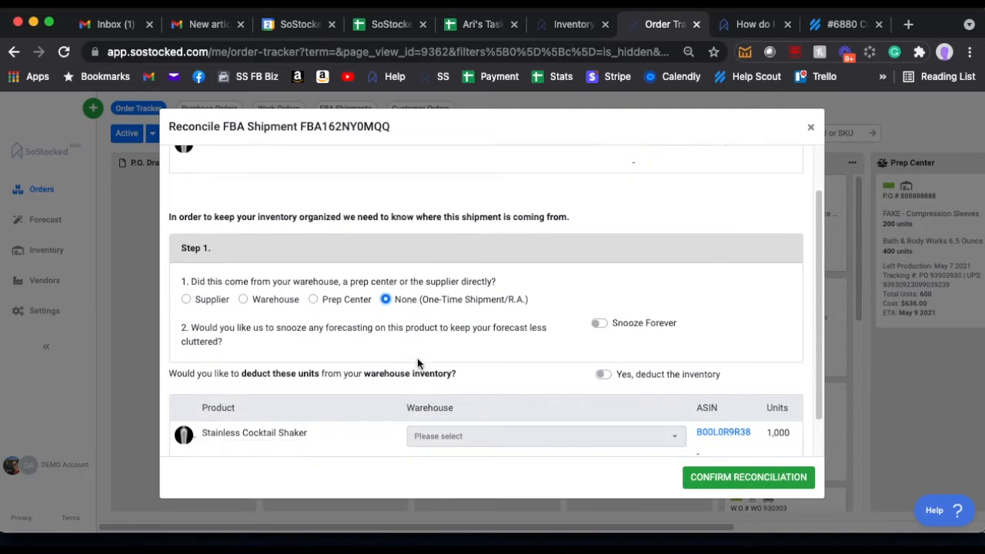
left_click(603, 375)
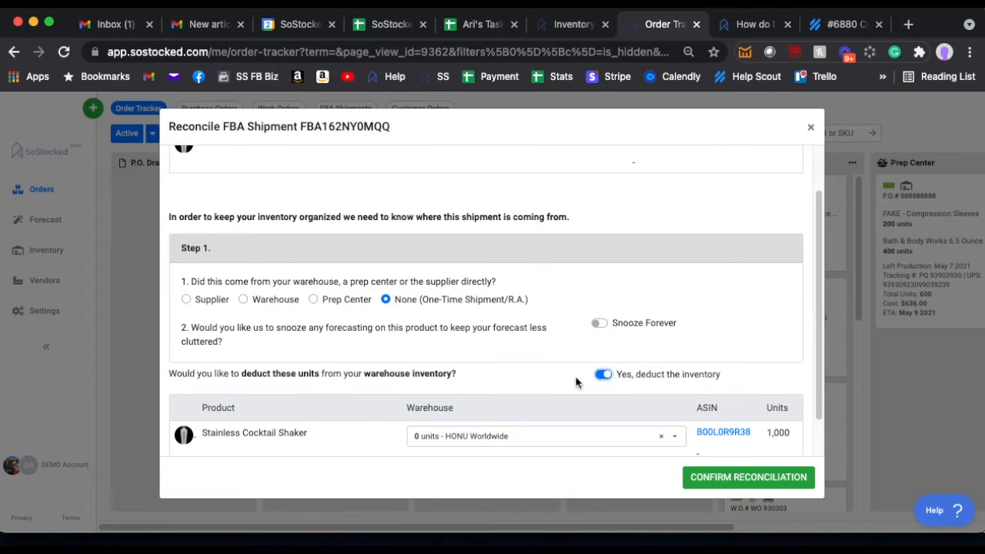
scroll(613, 380, "down", 1)
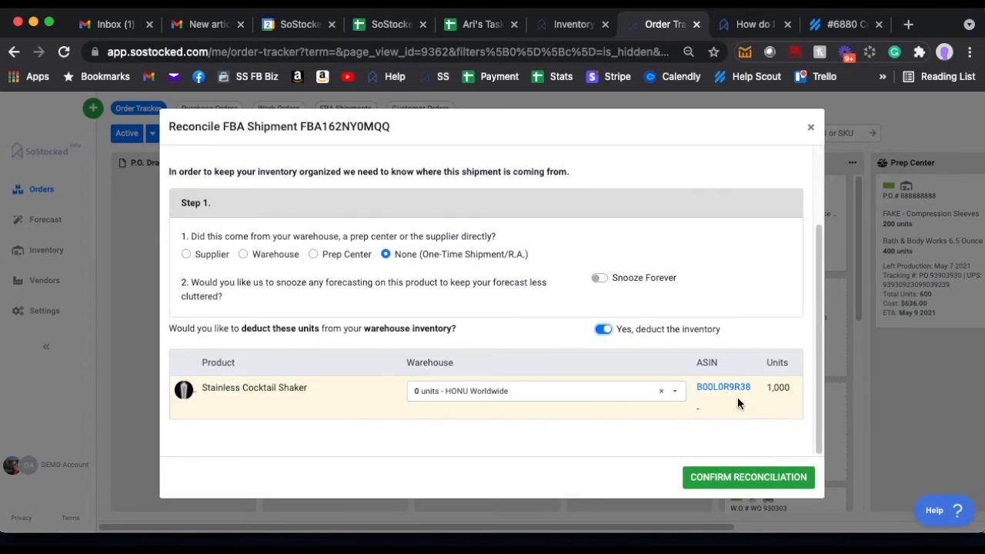
Step: Check which warehouses the Stainless Cocktail Shaker units can be deducted from, and close the reconciliation without confirming it
left_click(469, 394)
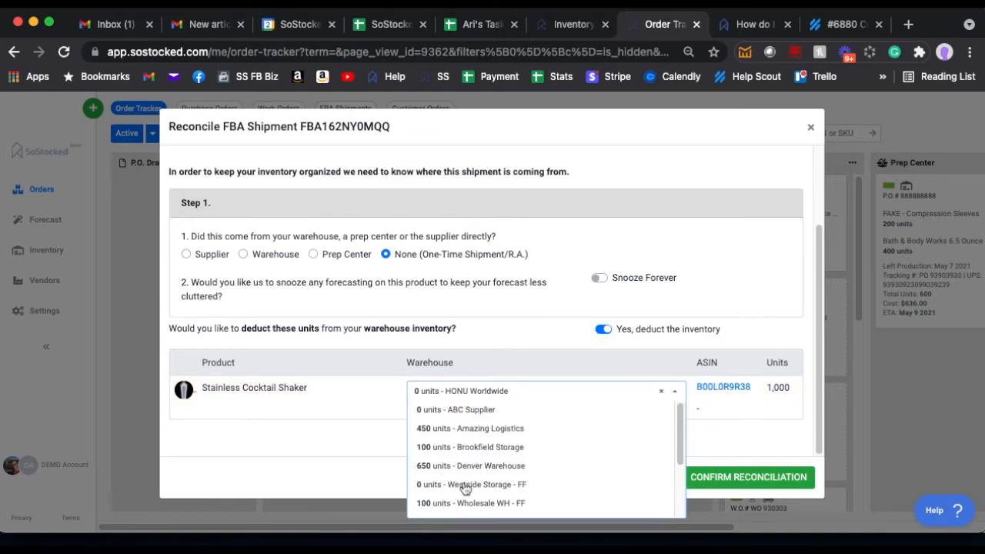
left_click(514, 358)
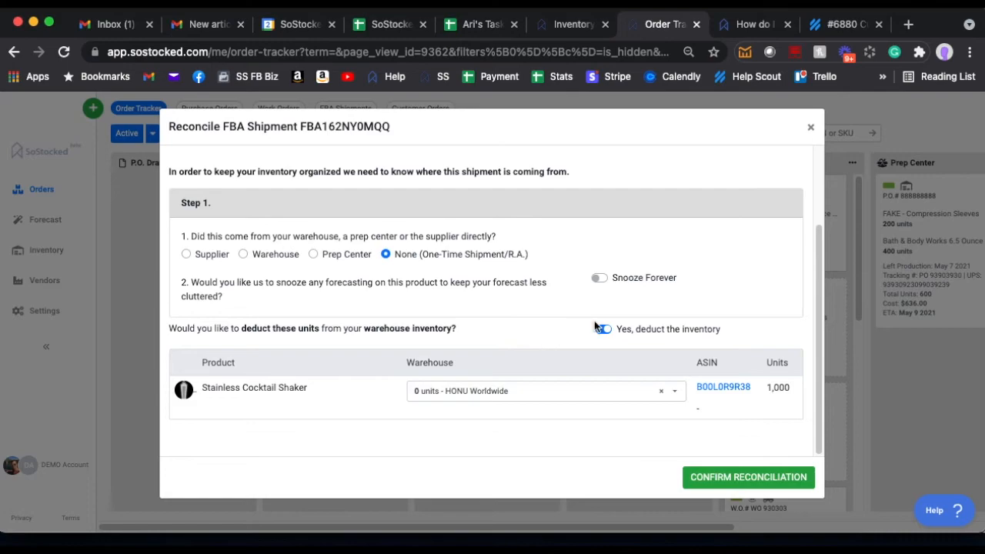
left_click(810, 128)
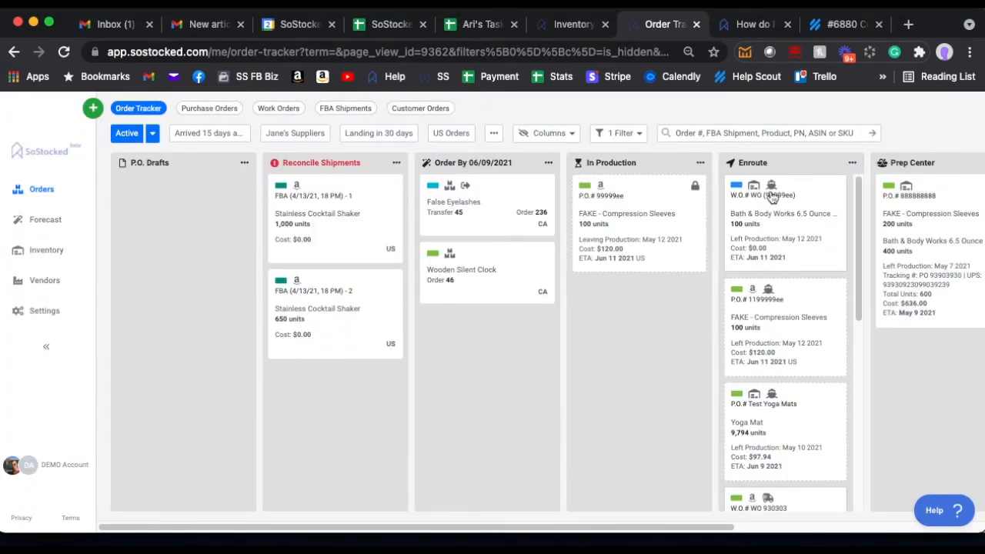